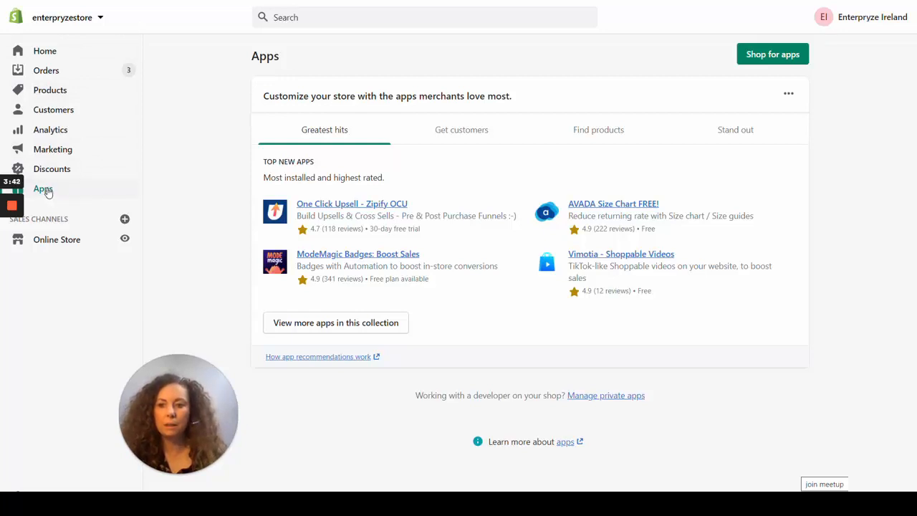
Open the Enterpryze private app from the store's private apps and review its app details and Admin API credentials.
left_click(608, 396)
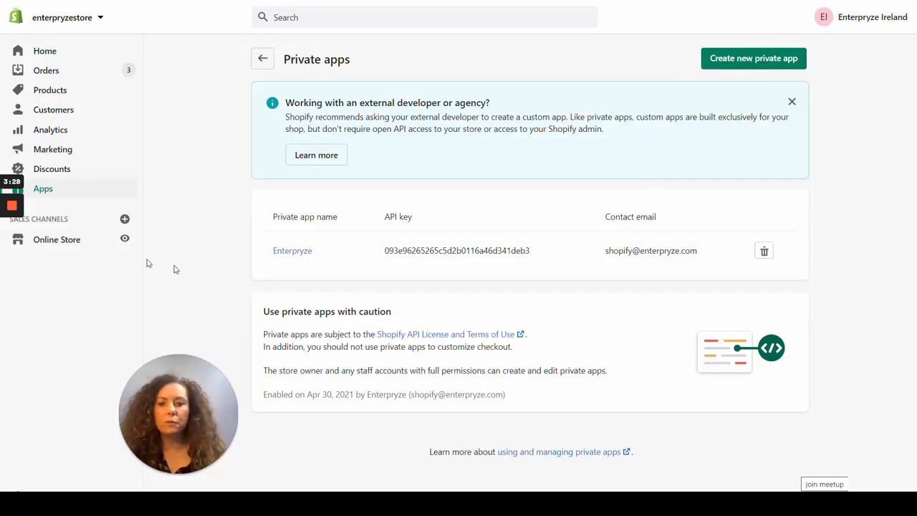
left_click(288, 251)
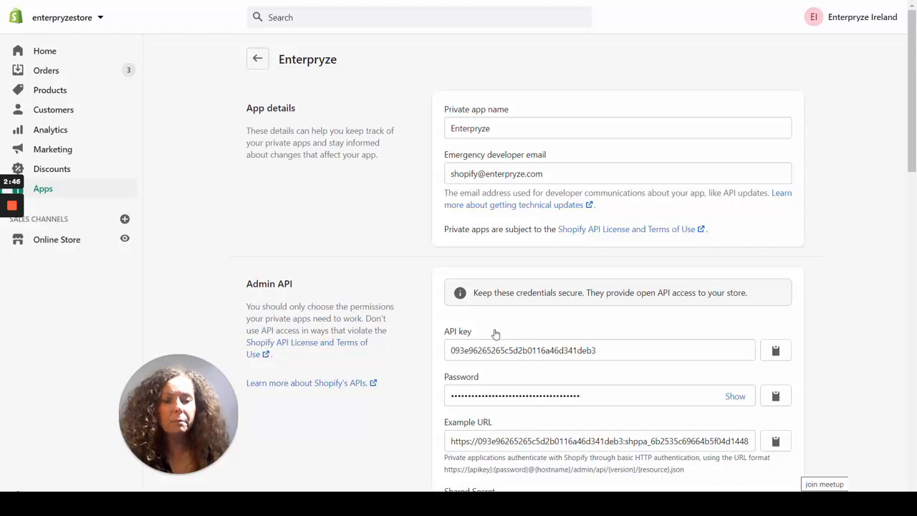
scroll(495, 334, "down", 1)
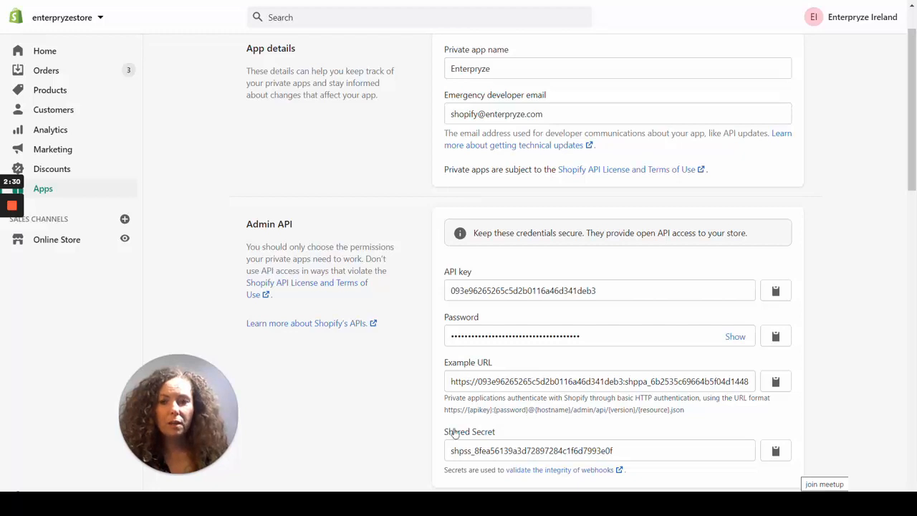
scroll(337, 224, "up", 1)
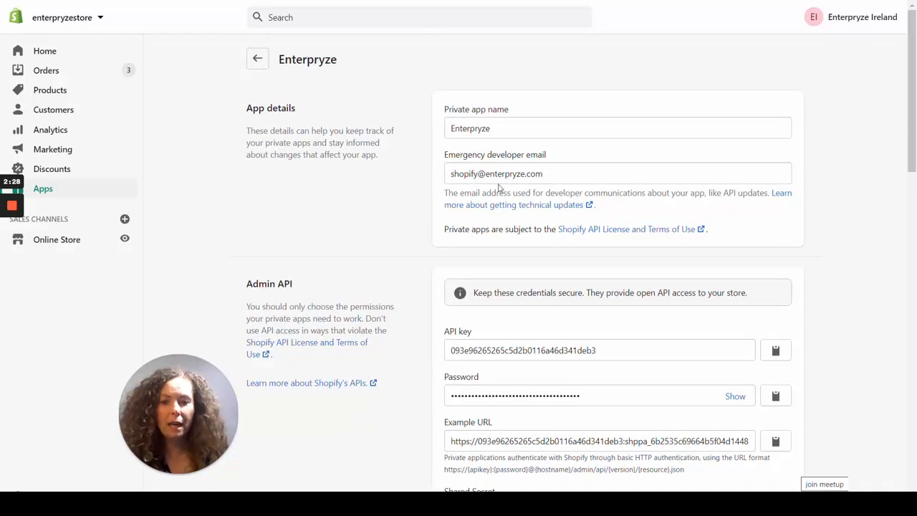
scroll(409, 406, "down", 2)
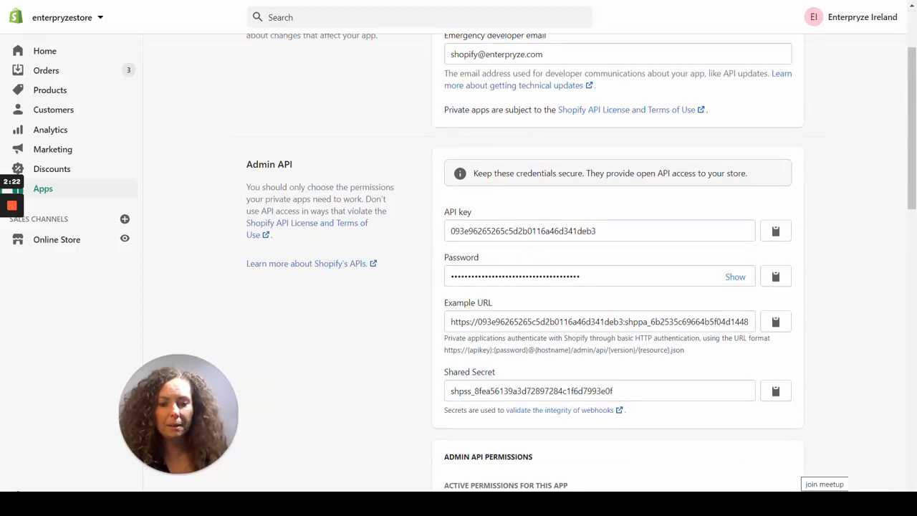
Review the private app's active Admin API permissions, webhook API version and Storefront API setting.
scroll(456, 260, "down", 4)
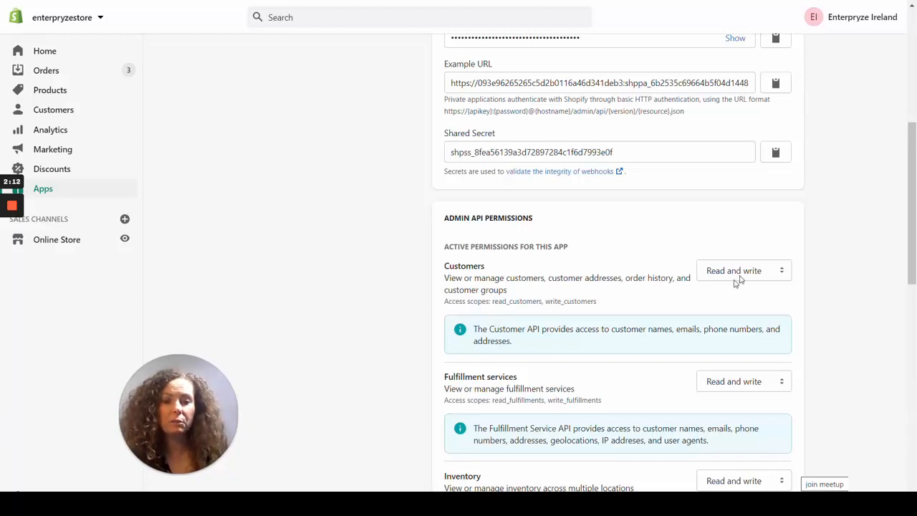
scroll(675, 269, "down", 2)
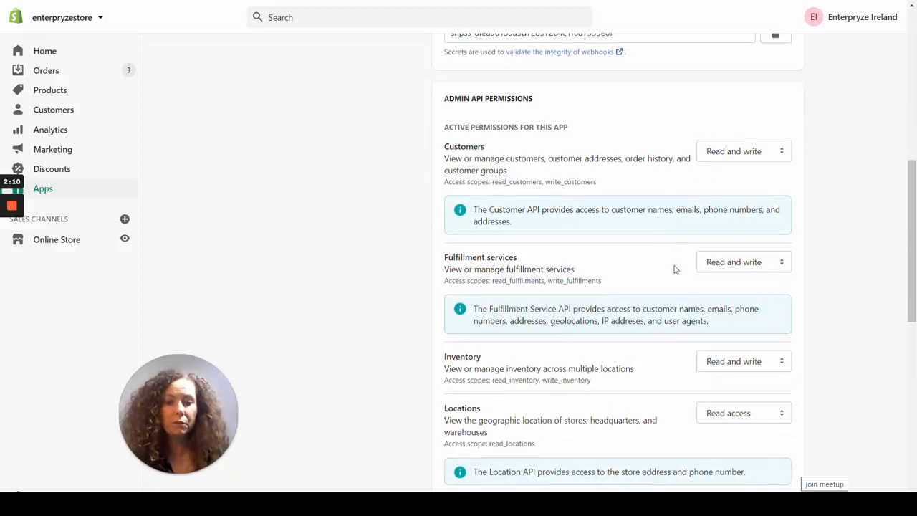
scroll(674, 269, "down", 2)
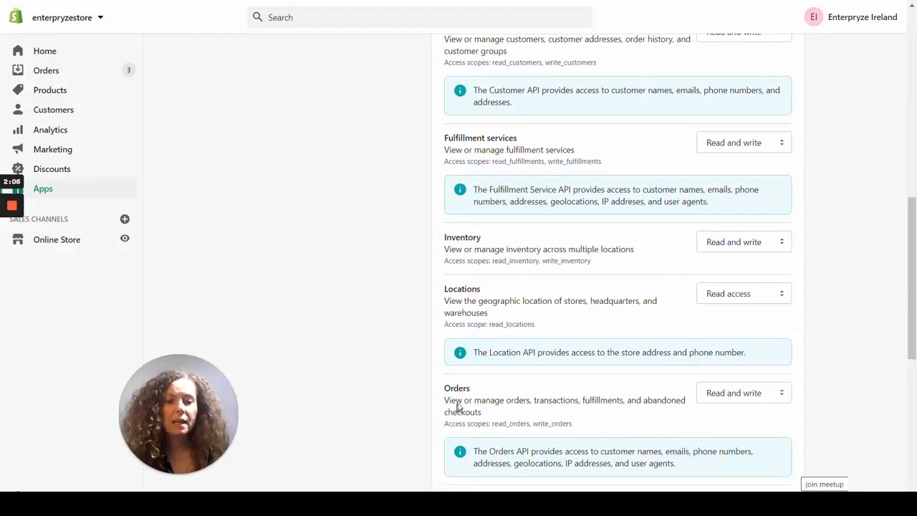
scroll(782, 375, "down", 2)
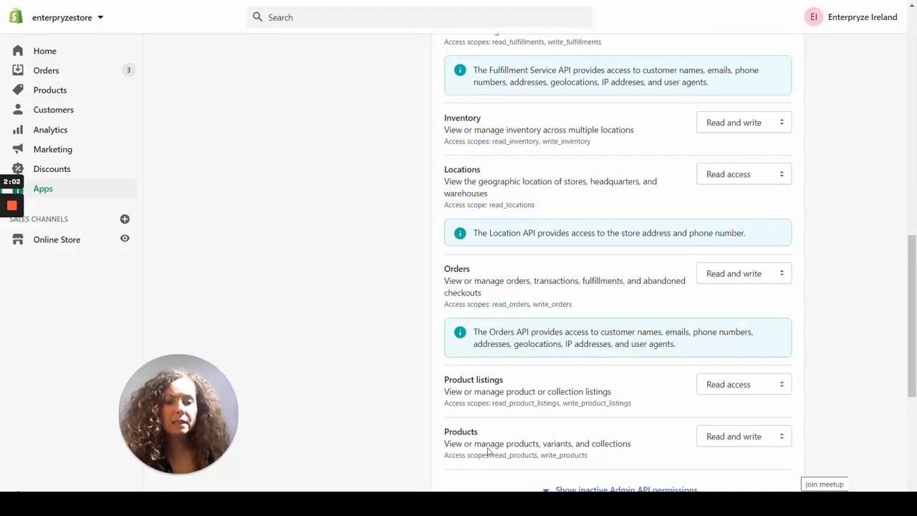
scroll(741, 433, "down", 2)
mouse_move(12, 256)
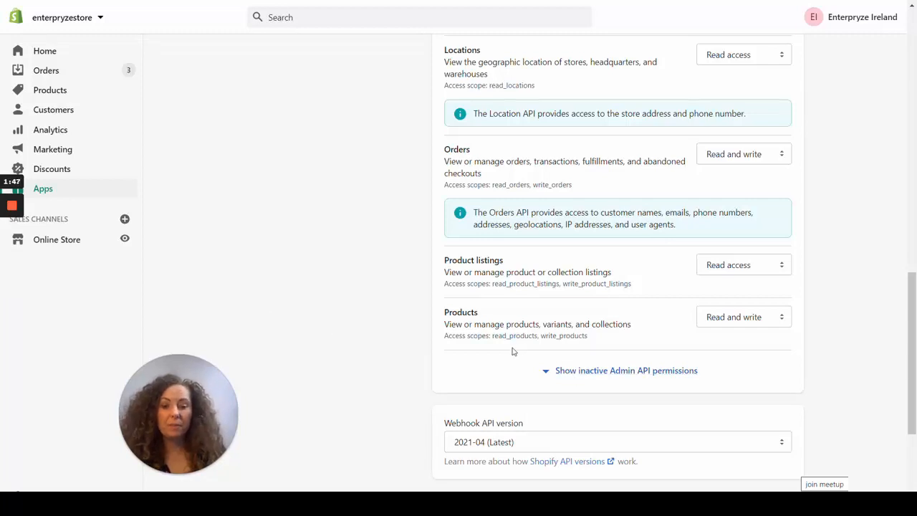
scroll(559, 380, "down", 3)
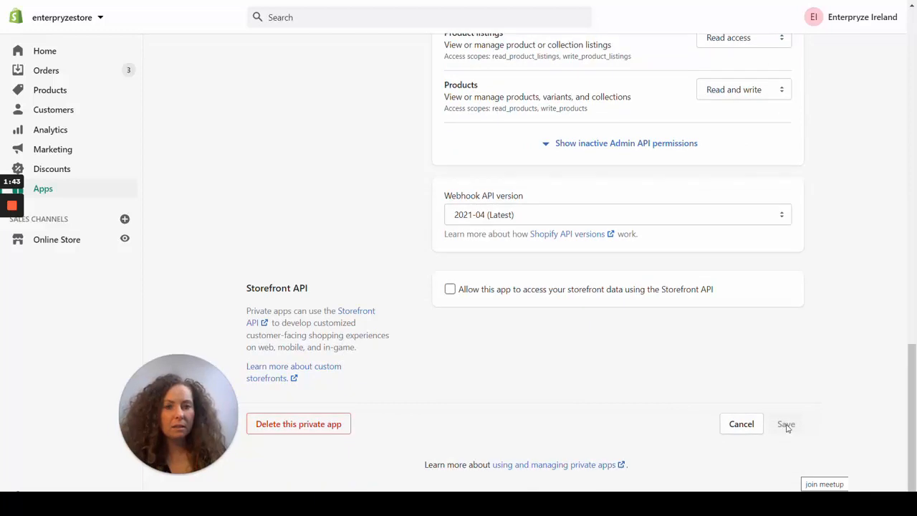
scroll(787, 428, "up", 12)
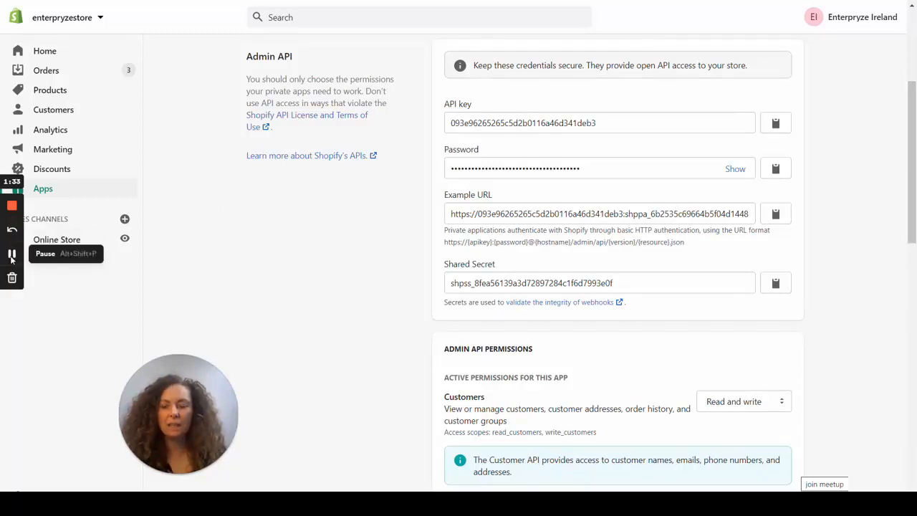
Switch to Enterpryze and open the Shopify setup from the third-party add-ons.
left_click(12, 255)
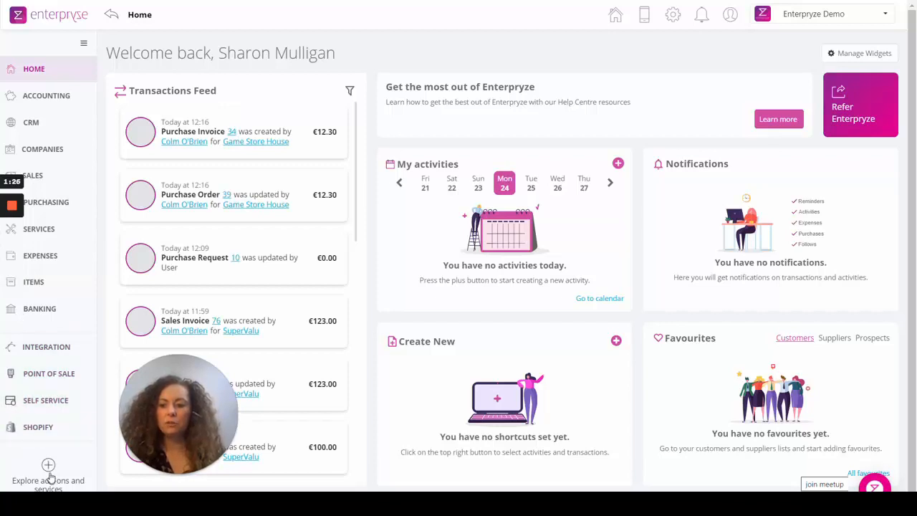
scroll(49, 479, "down", 1)
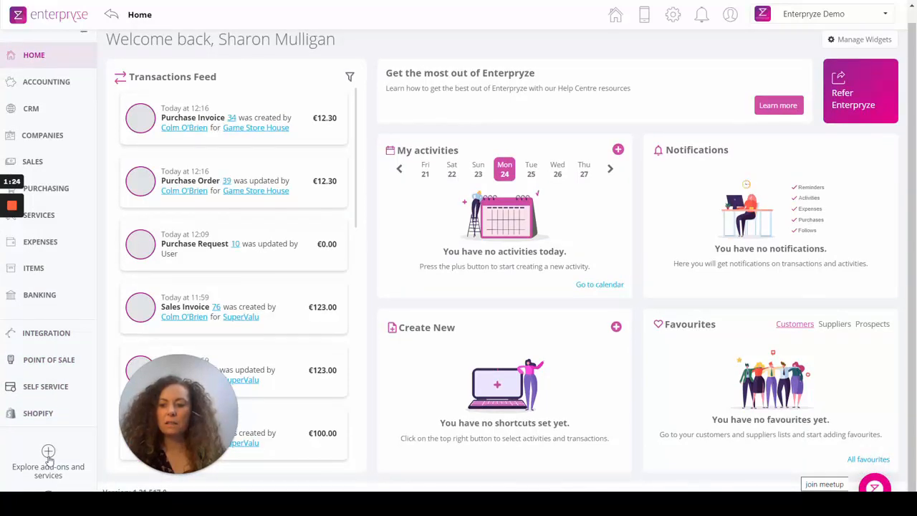
left_click(49, 467)
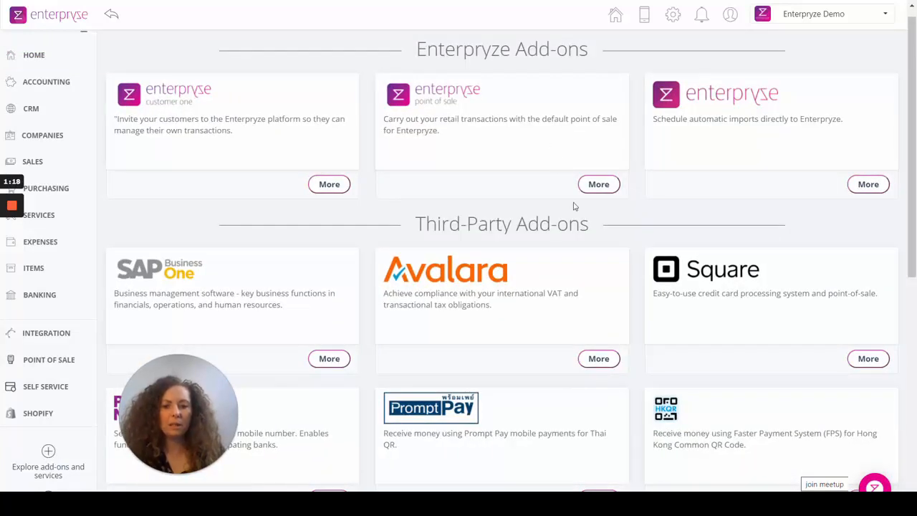
scroll(573, 204, "down", 3)
scroll(573, 206, "down", 1)
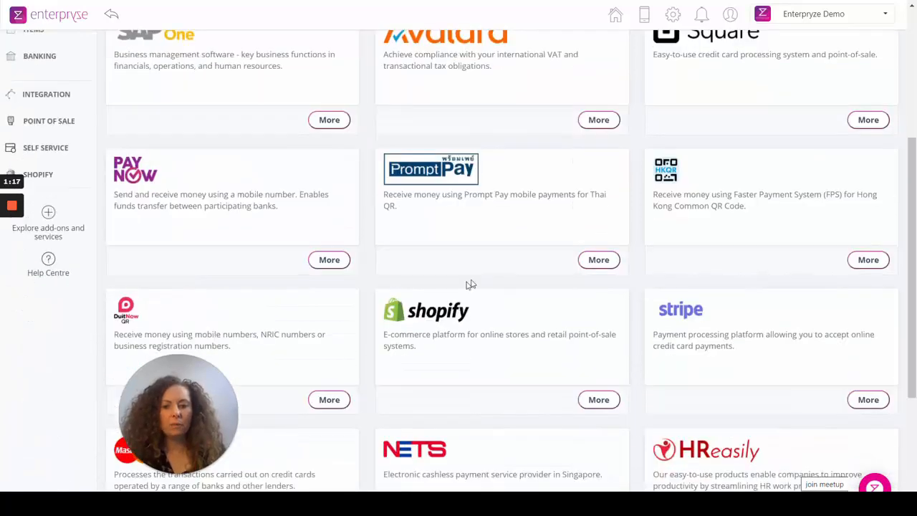
left_click(433, 317)
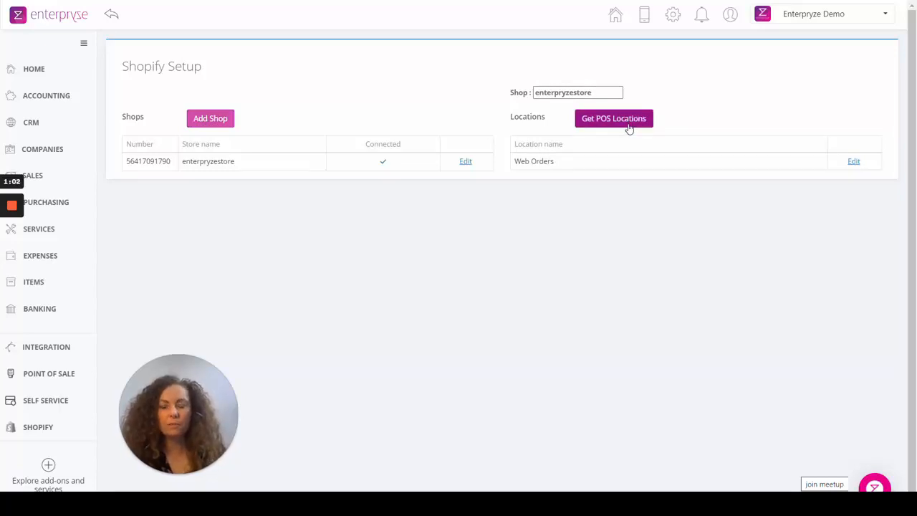
Look at the empty form for adding a shop and the connection details of the enterpryzestore shop, closing both without saving.
left_click(221, 121)
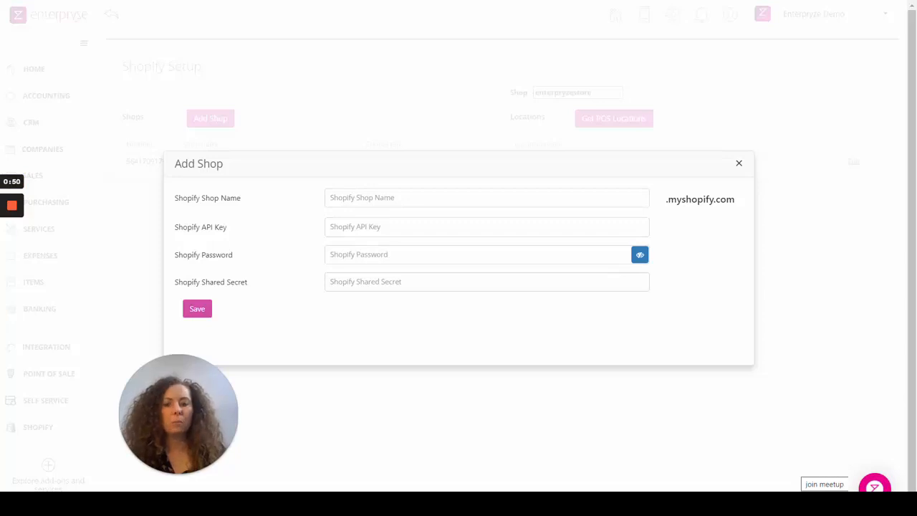
left_click(739, 164)
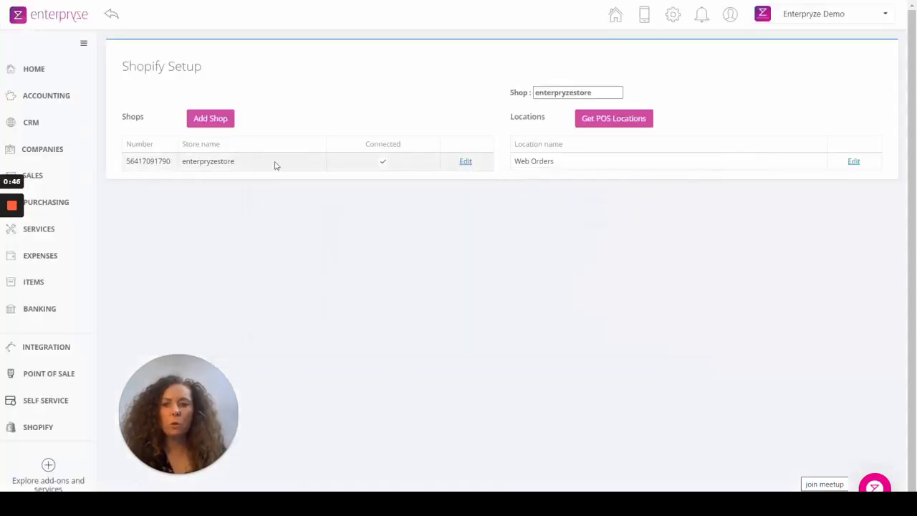
left_click(467, 163)
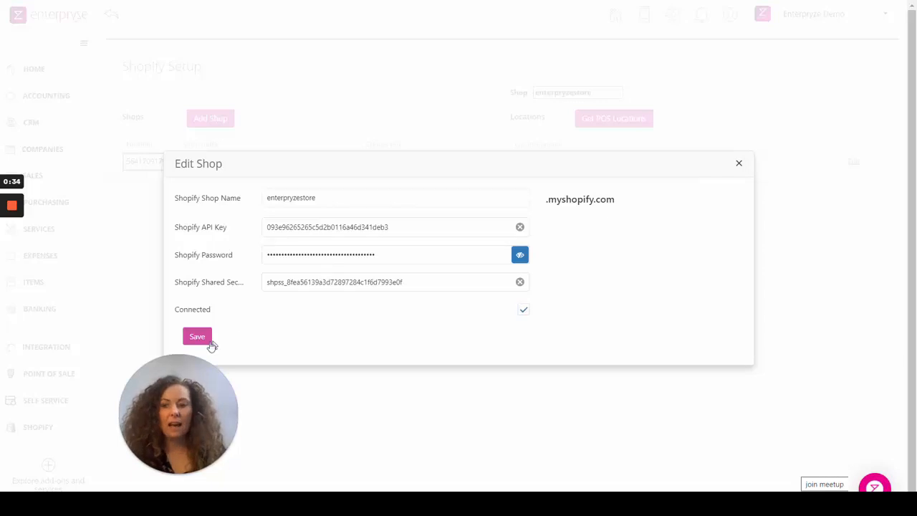
left_click(741, 165)
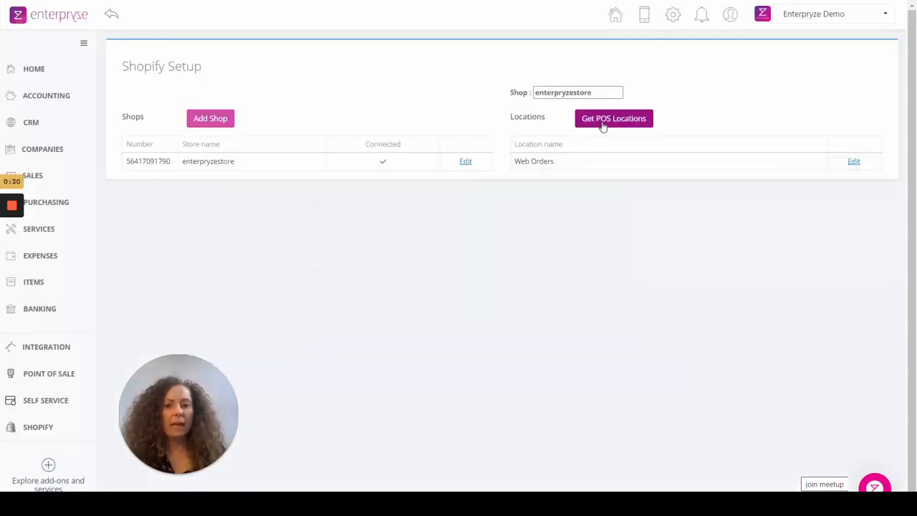
Check the shop's available POS locations and look through the settings of the Web Orders location.
left_click(603, 126)
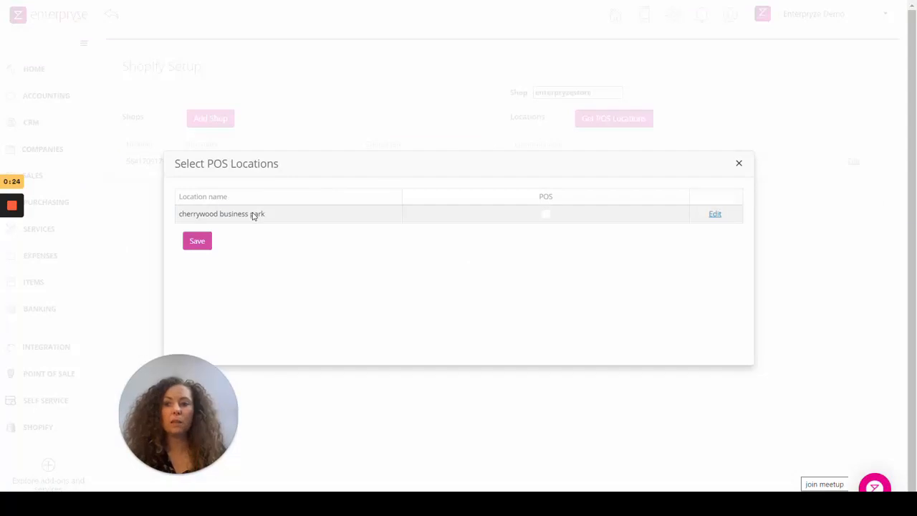
left_click(740, 164)
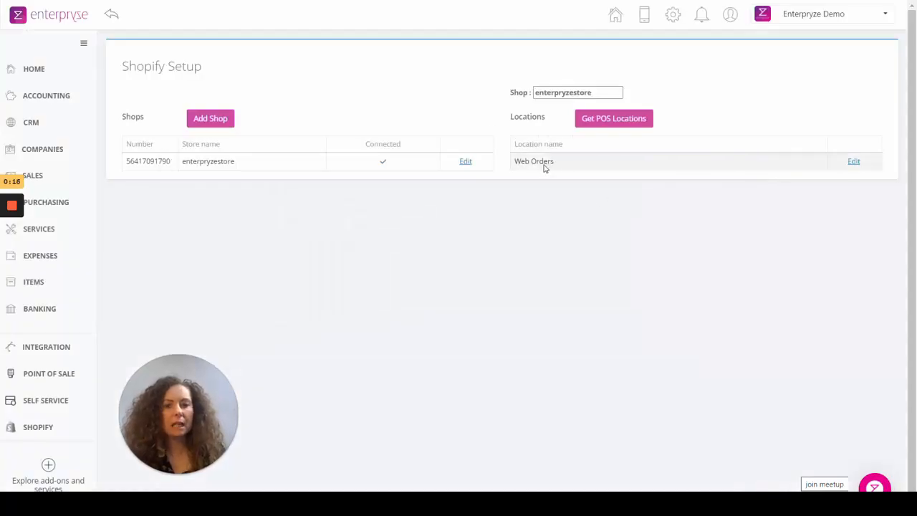
left_click(854, 166)
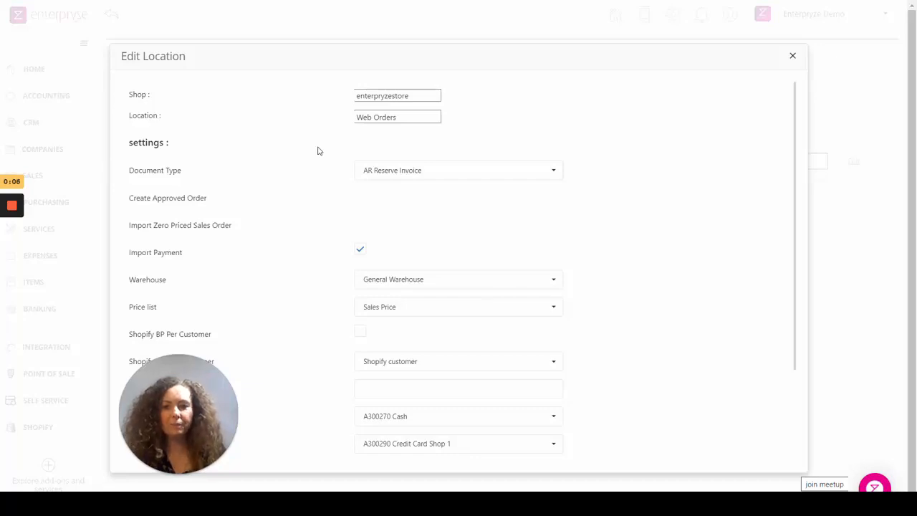
scroll(319, 151, "down", 2)
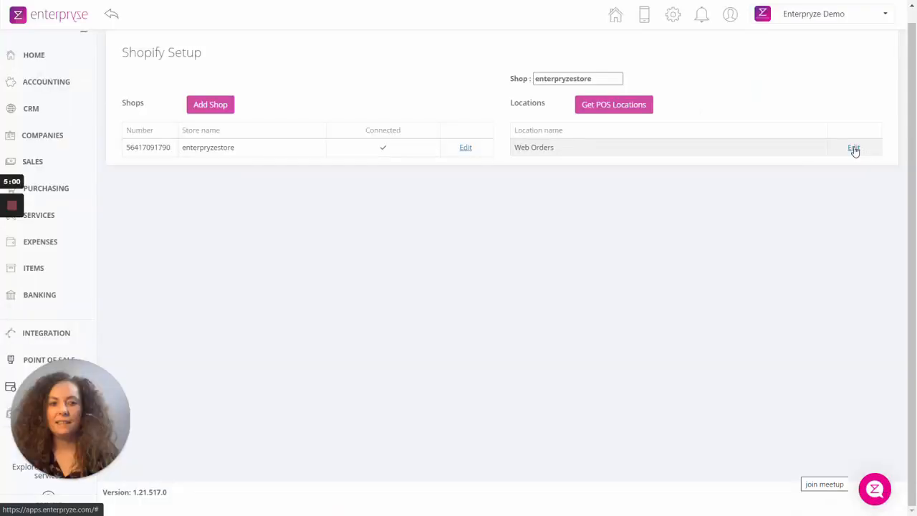
Open the Web Orders location for editing and set its document type to Sales Order.
left_click(853, 149)
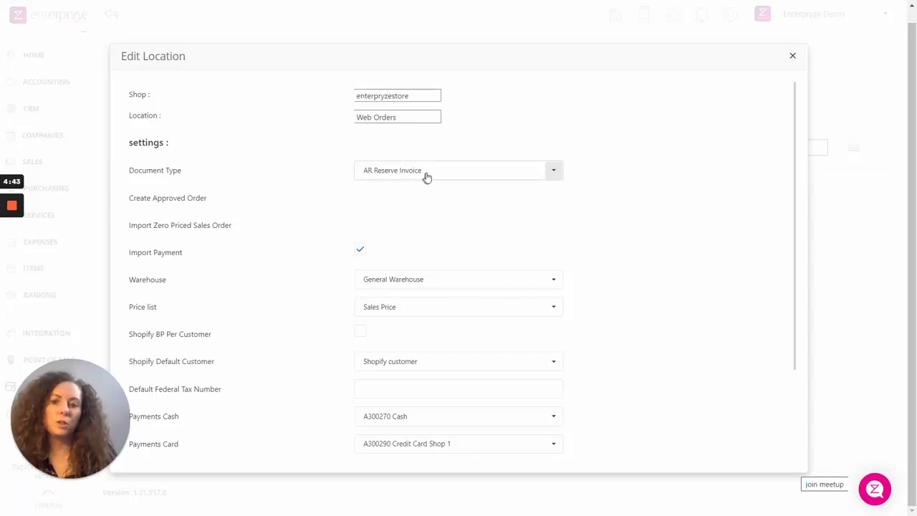
left_click(554, 170)
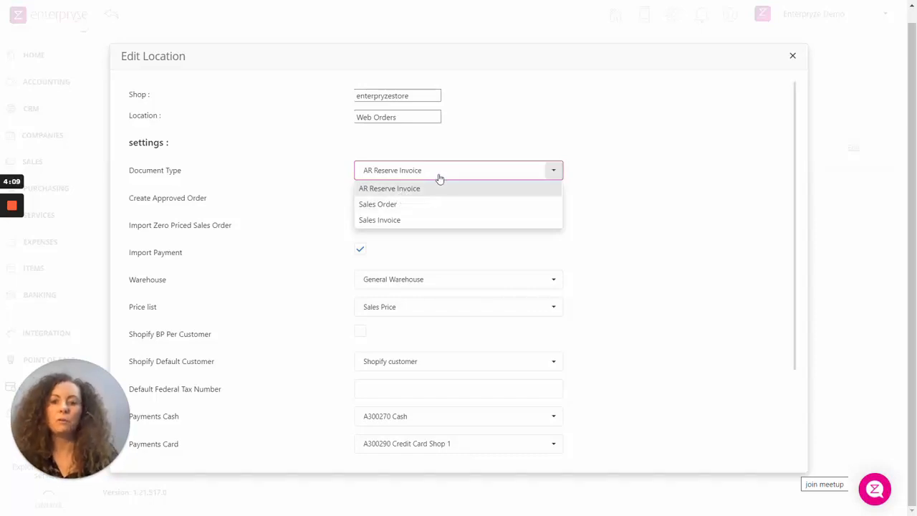
left_click(387, 207)
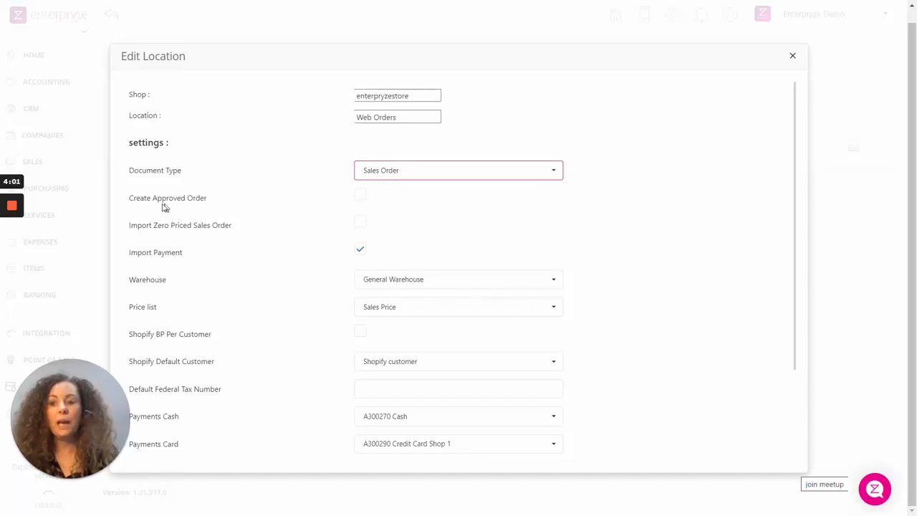
Try enabling Create Approved Order, switch it off again and view the available document types without choosing another.
left_click(361, 198)
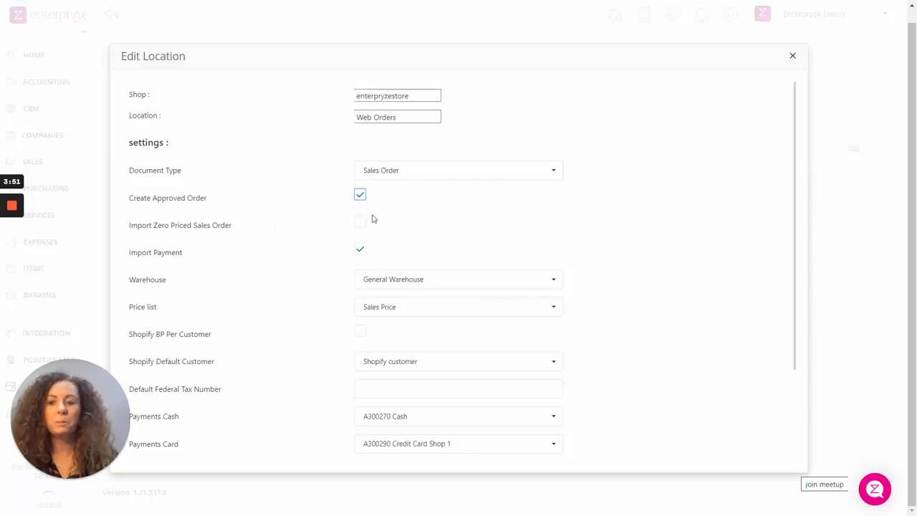
left_click(360, 196)
left_click(388, 172)
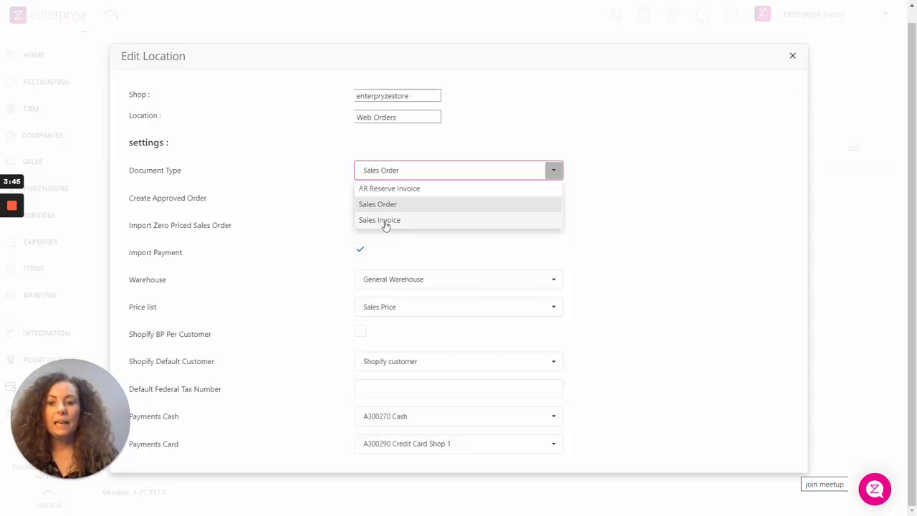
left_click(239, 248)
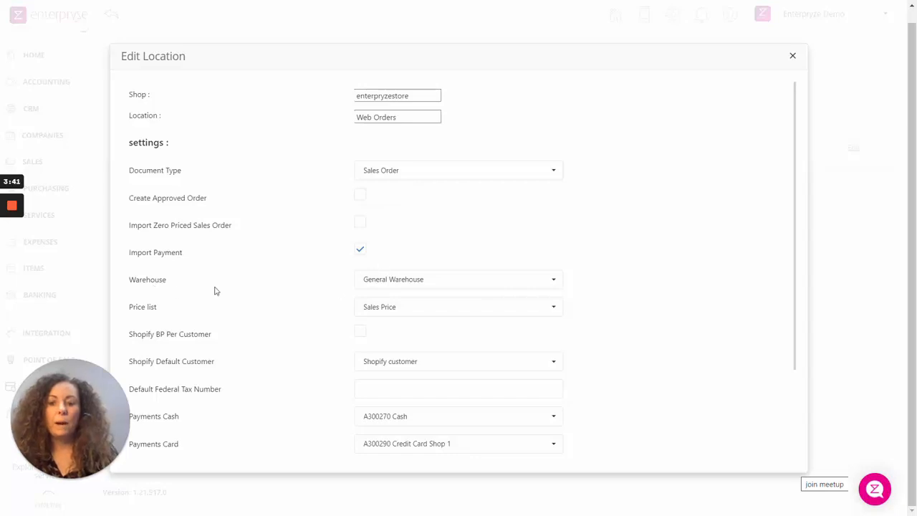
View the warehouse and price list options for the Web Orders location without changing either selection.
left_click(410, 281)
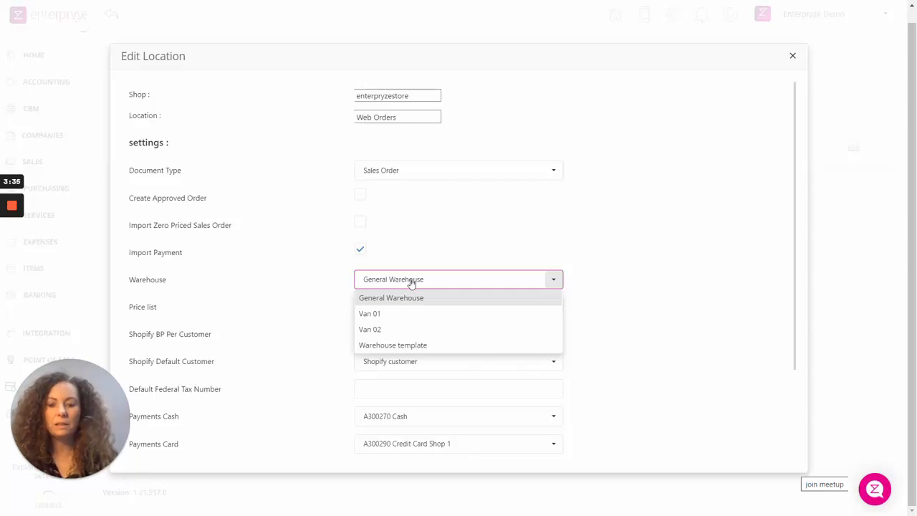
left_click(295, 291)
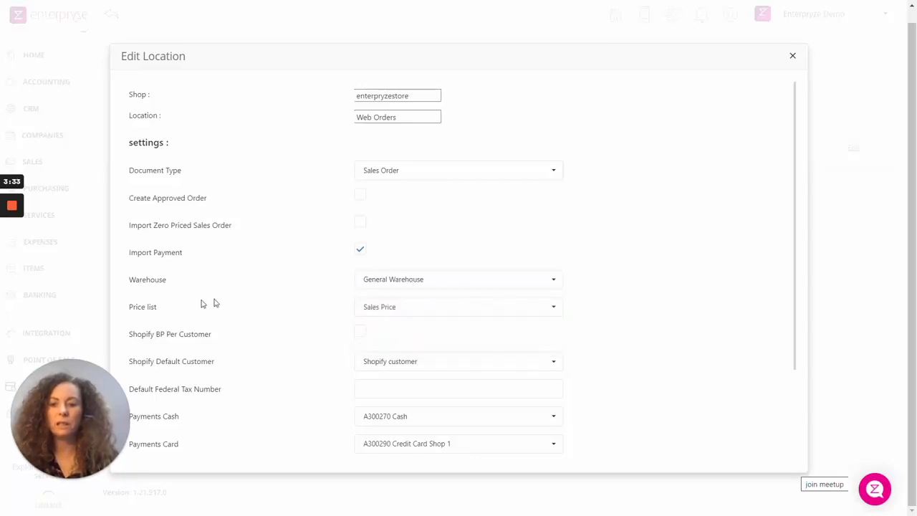
left_click(399, 310)
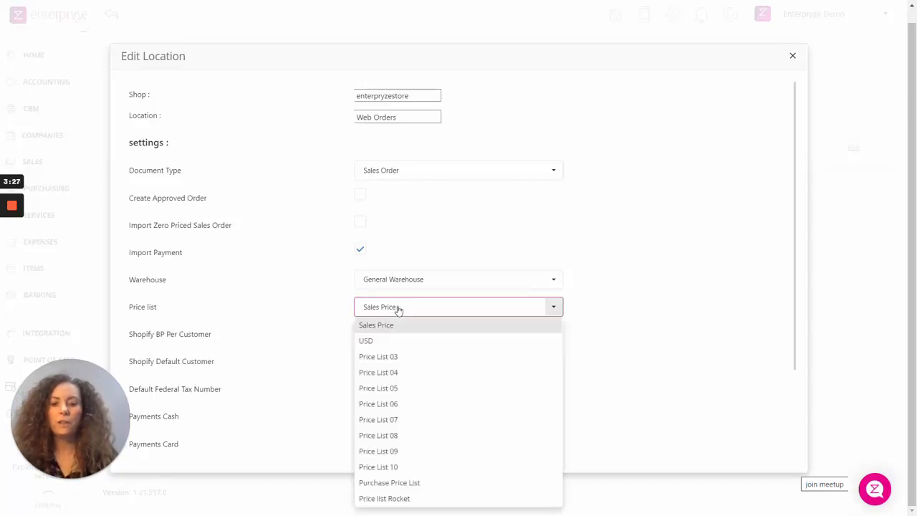
left_click(310, 306)
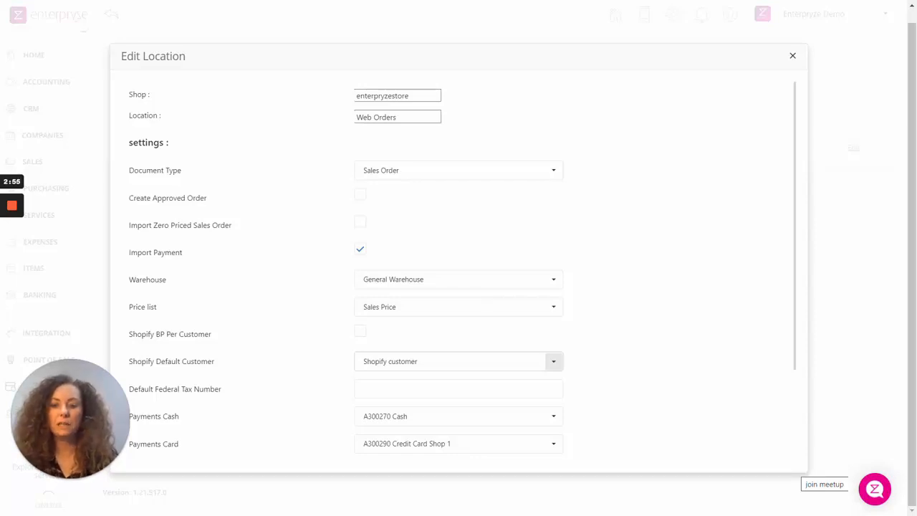
Save the Web Orders location settings.
scroll(553, 361, "down", 2)
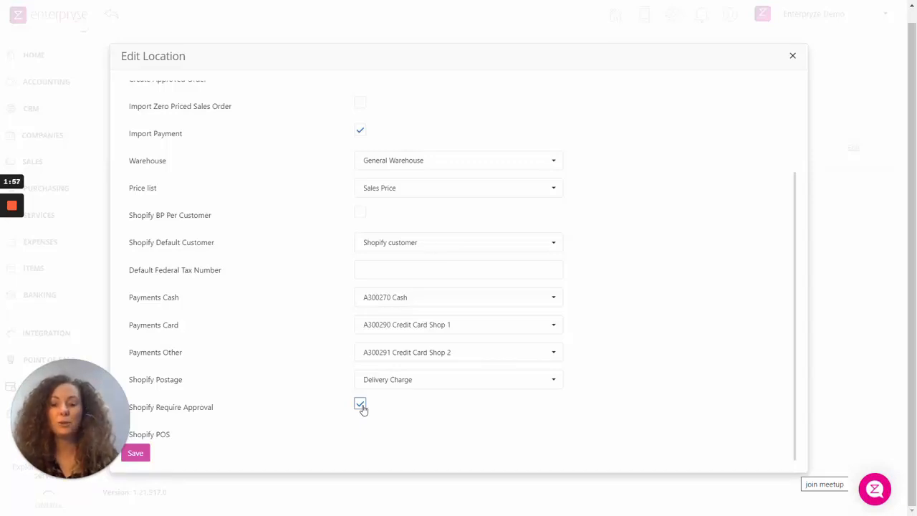
left_click(136, 454)
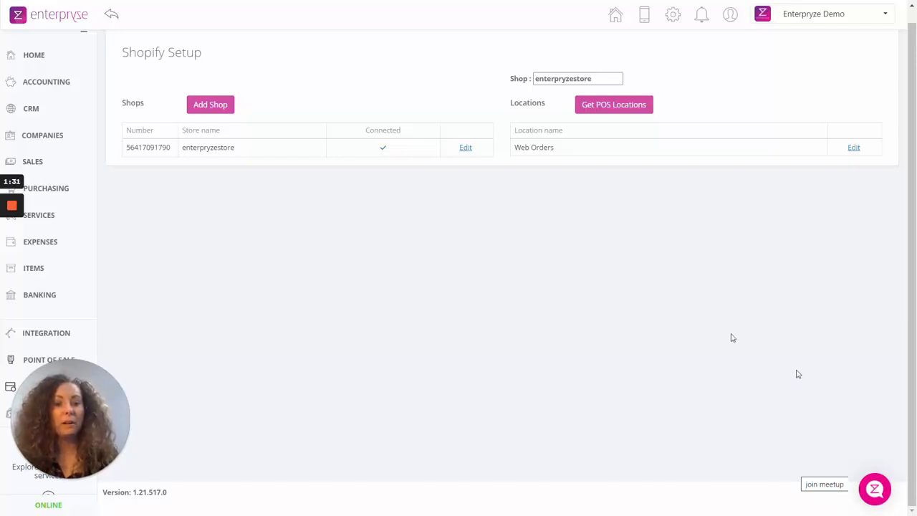
Open the support chat and look through its messaging, article search and Help Centre options.
left_click(881, 488)
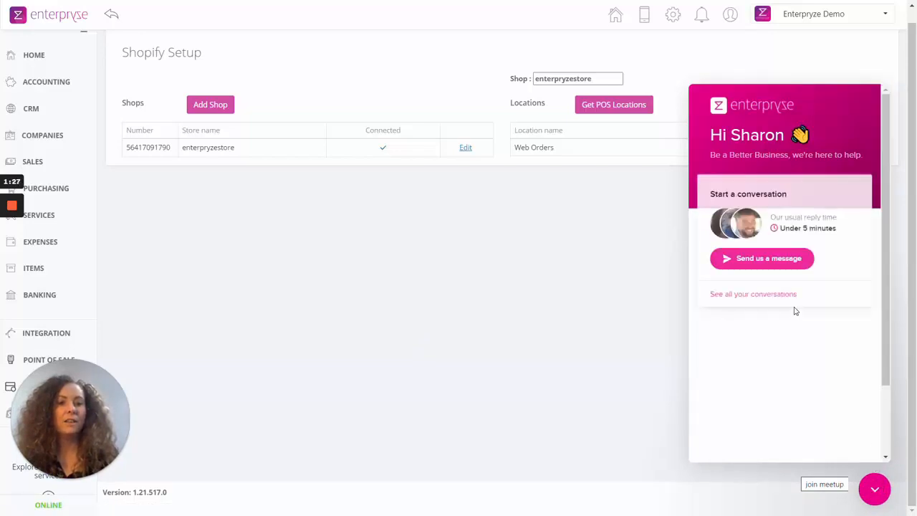
scroll(801, 293, "down", 3)
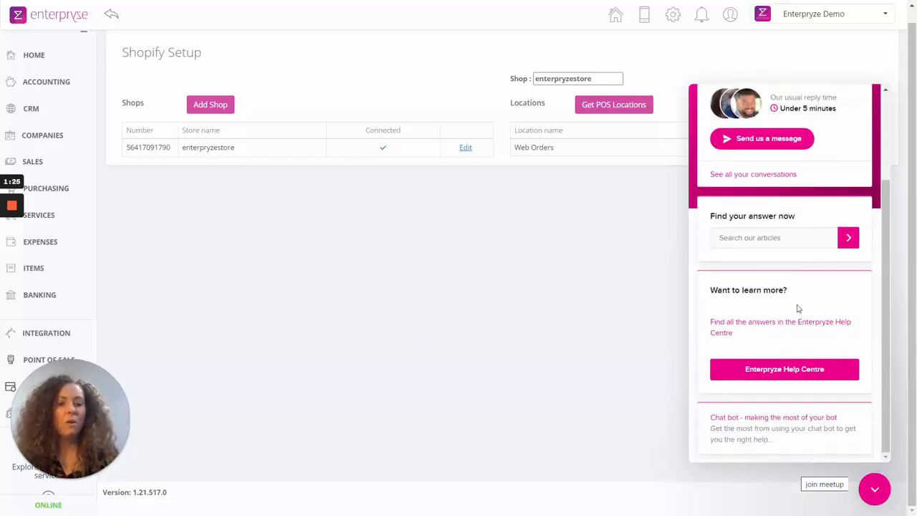